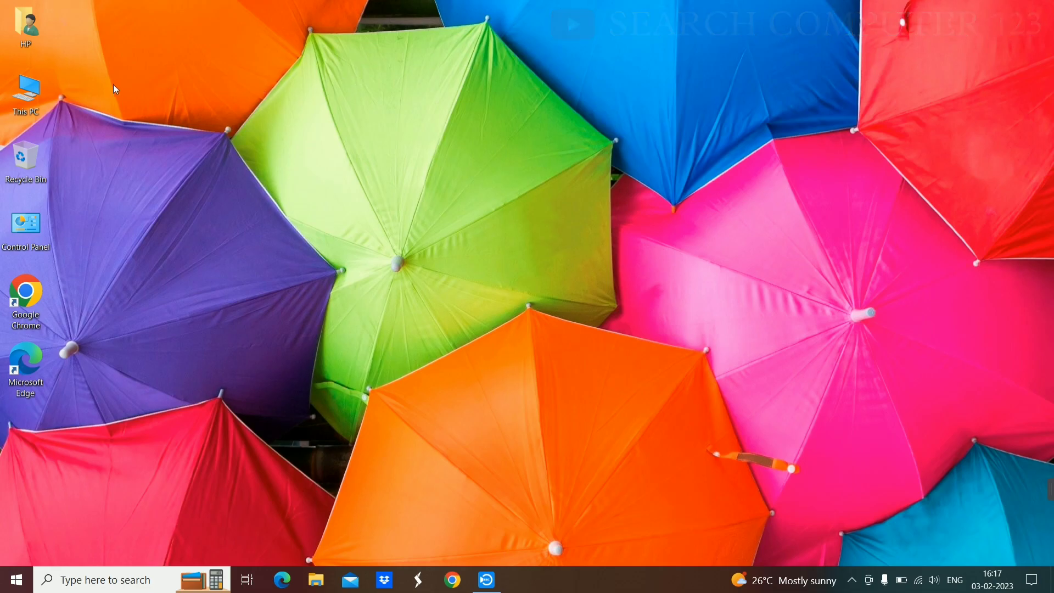
right_click(75, 92)
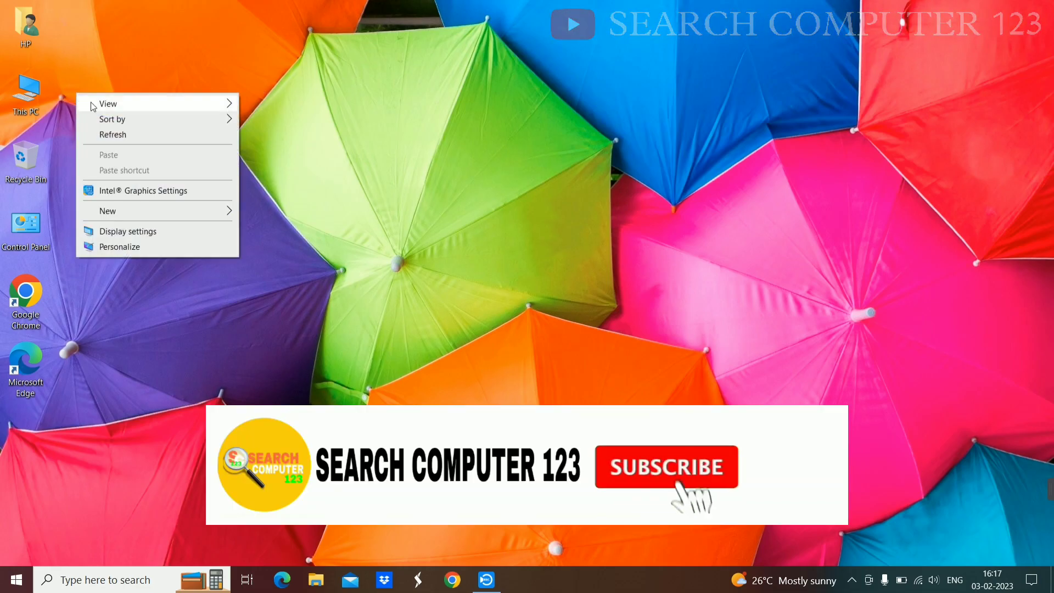
click(119, 135)
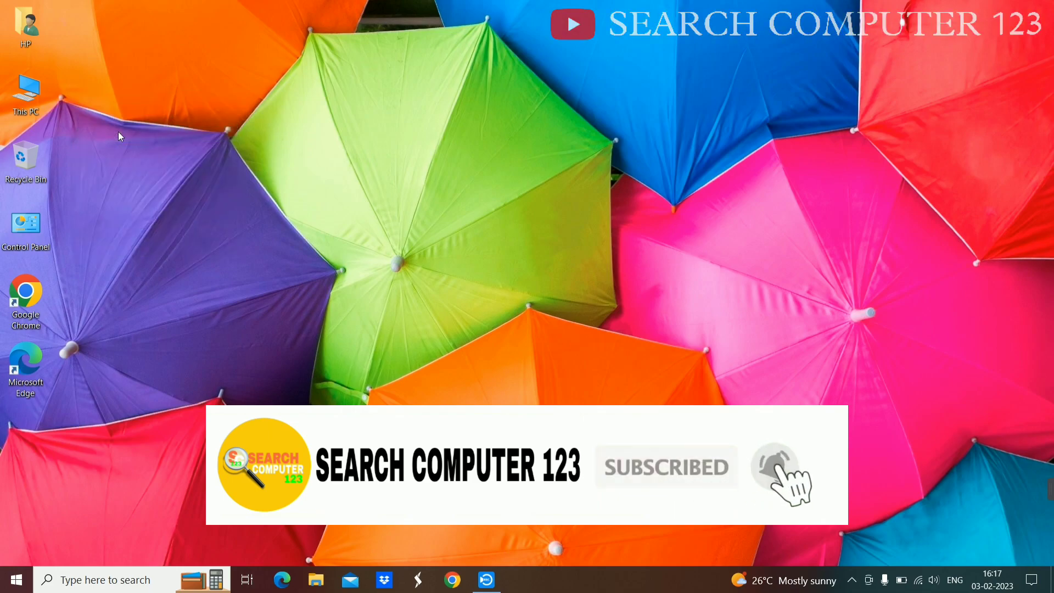
right_click(421, 98)
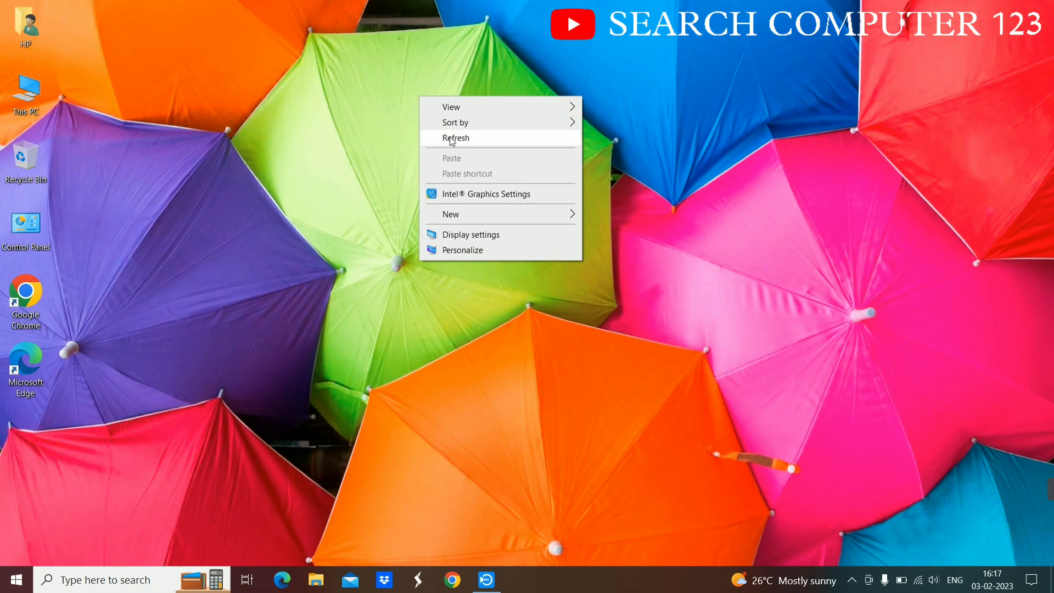
click(451, 138)
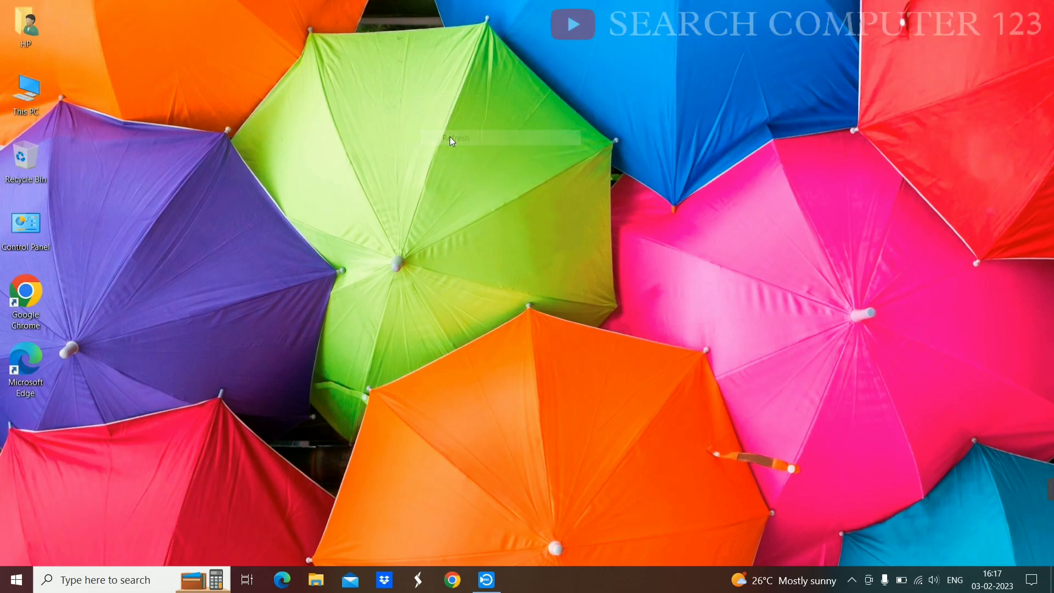
Step: Open This PC and check the size and free space of the Windows (C:) and New Volume (D:) drives
double_click(34, 105)
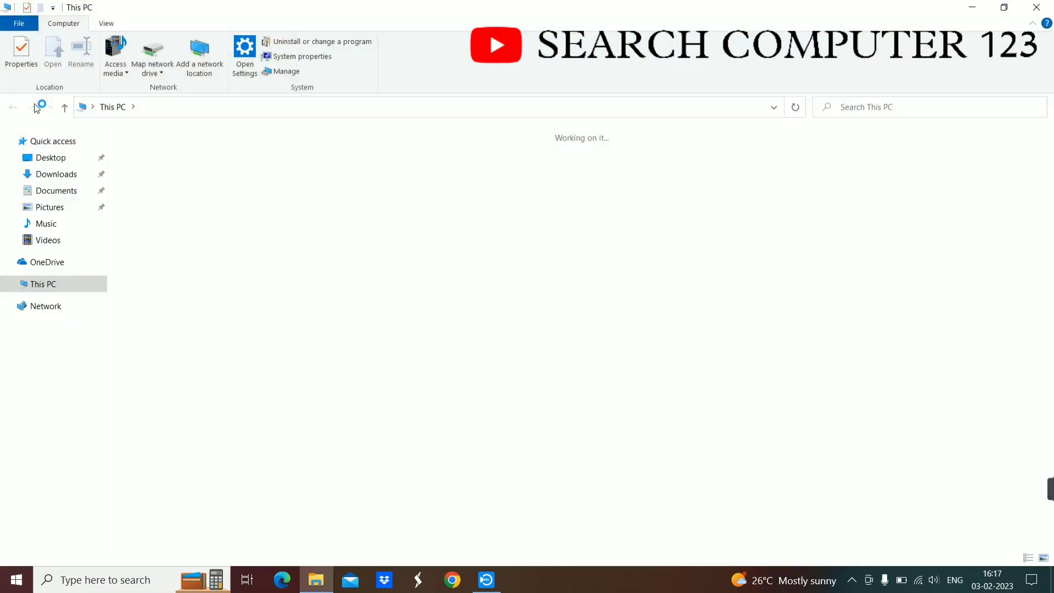
click(192, 266)
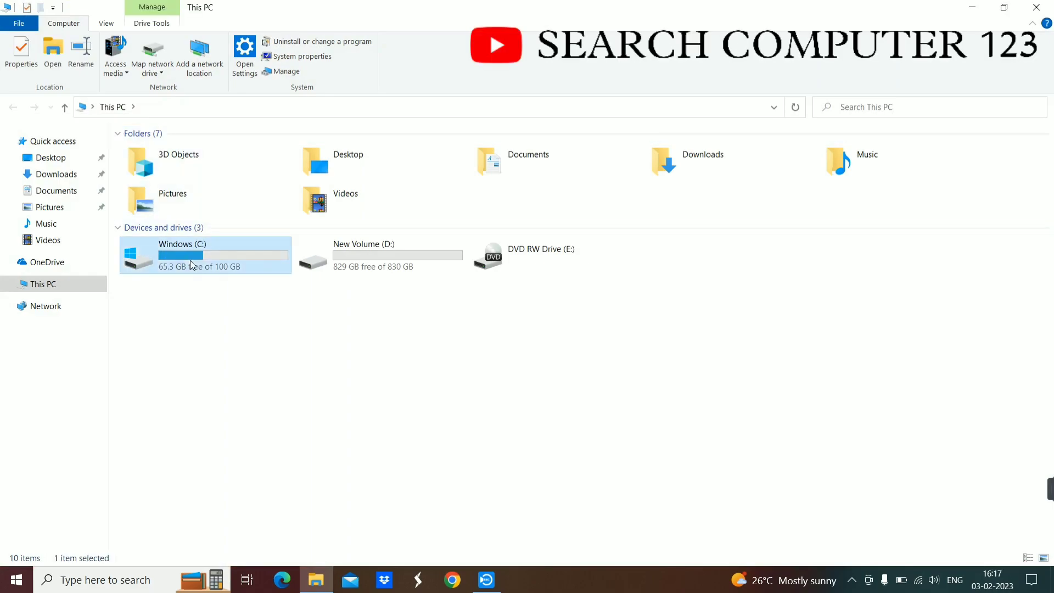
click(396, 267)
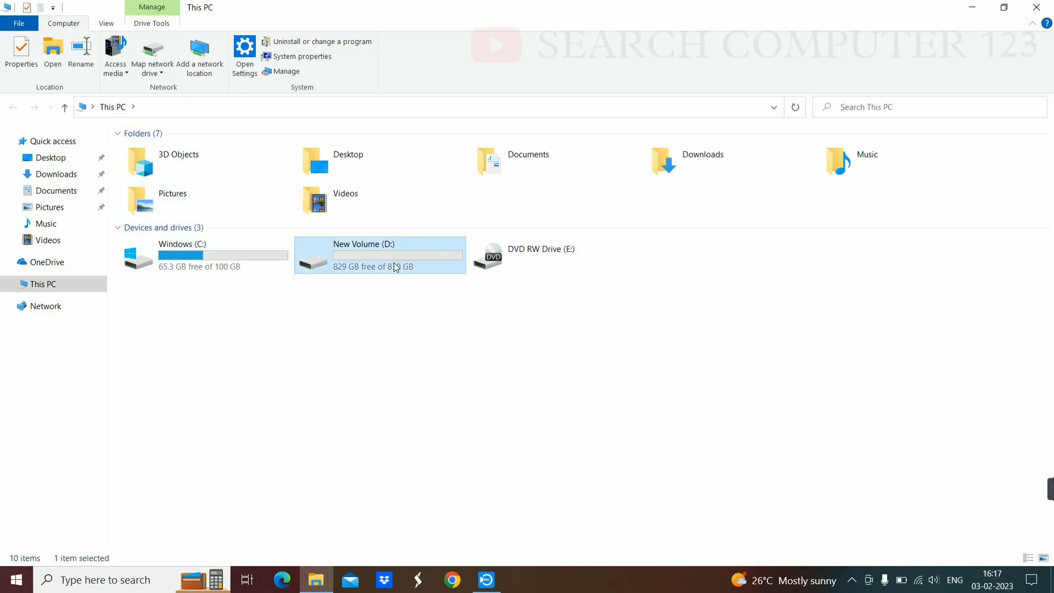
click(236, 248)
click(365, 258)
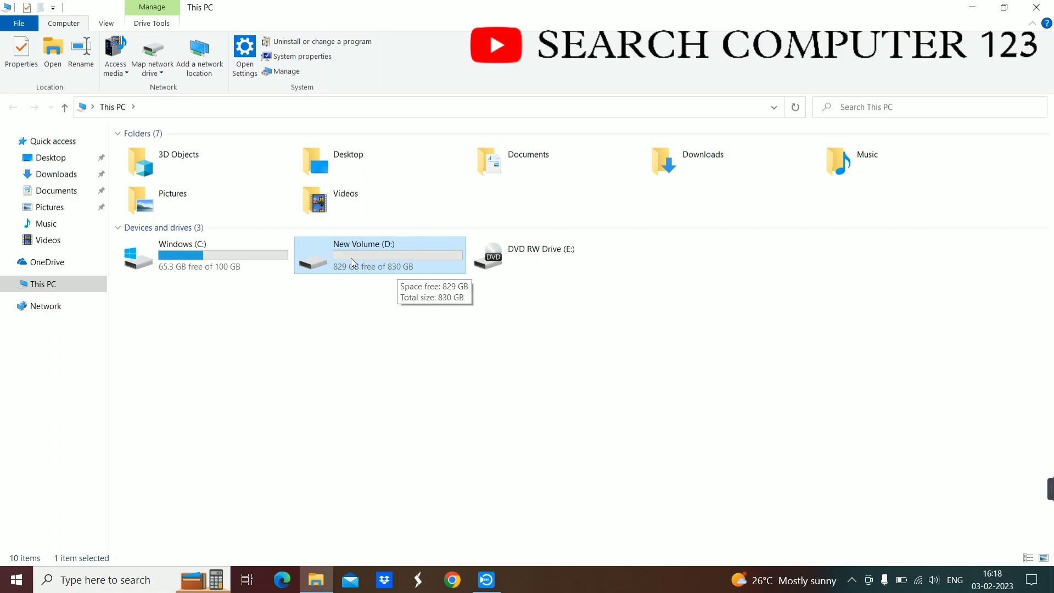
click(195, 281)
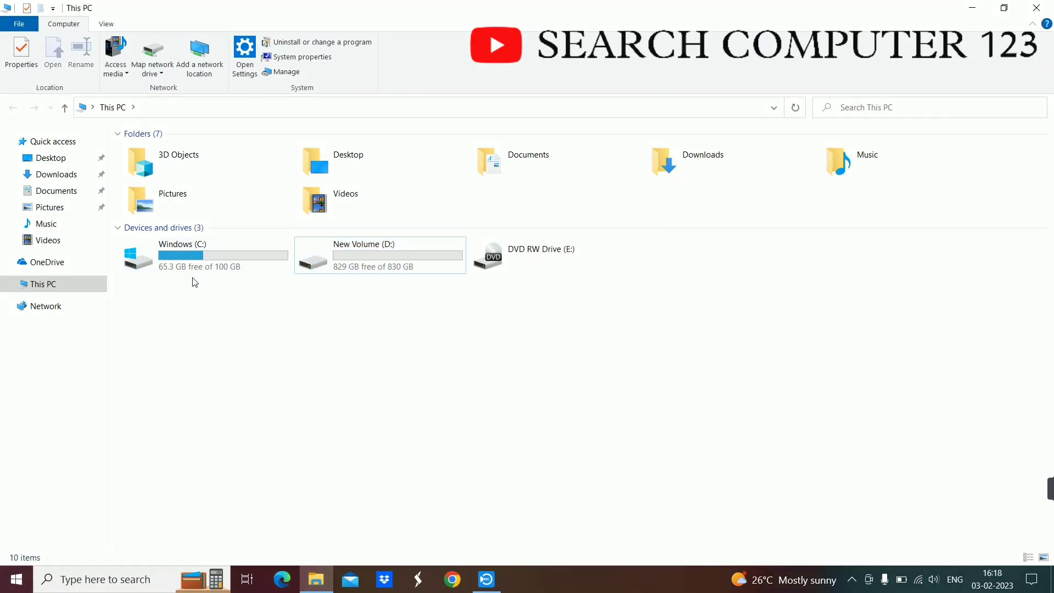
Step: Open Computer Management for This PC in a maximized window and display Disk Management
right_click(70, 285)
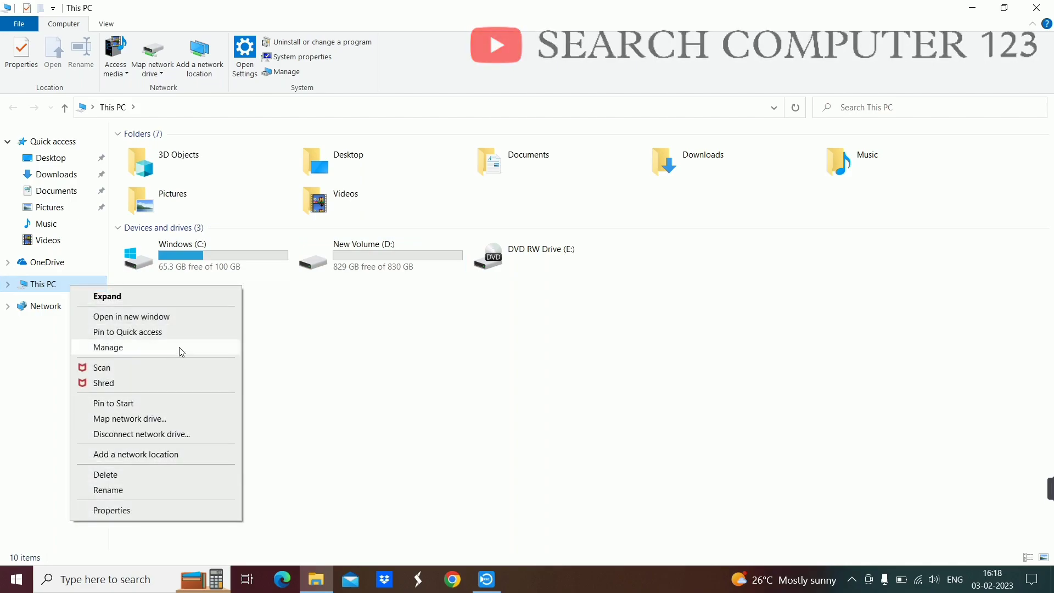
click(124, 353)
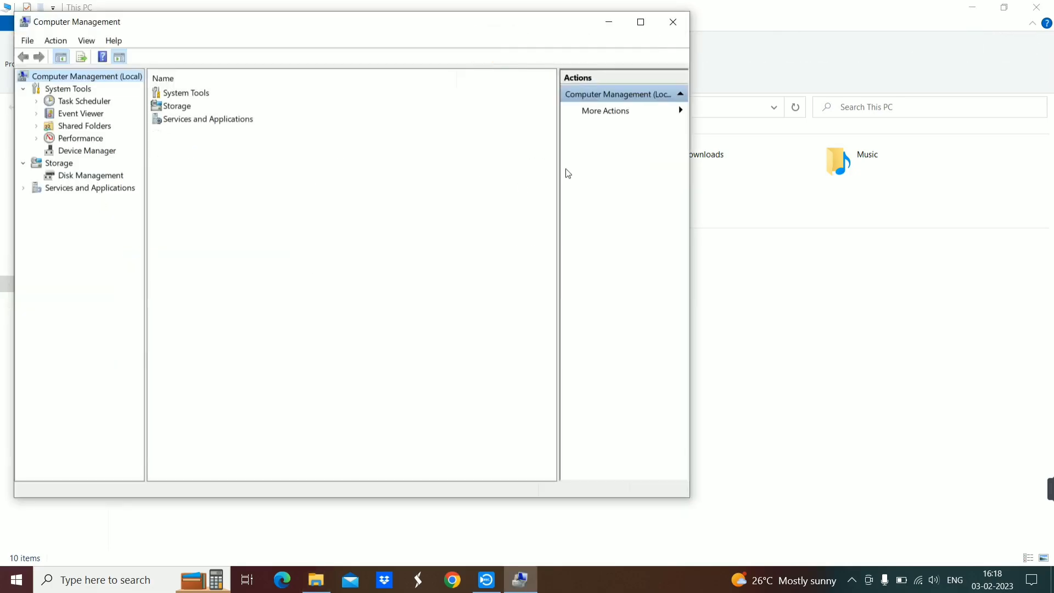
click(641, 22)
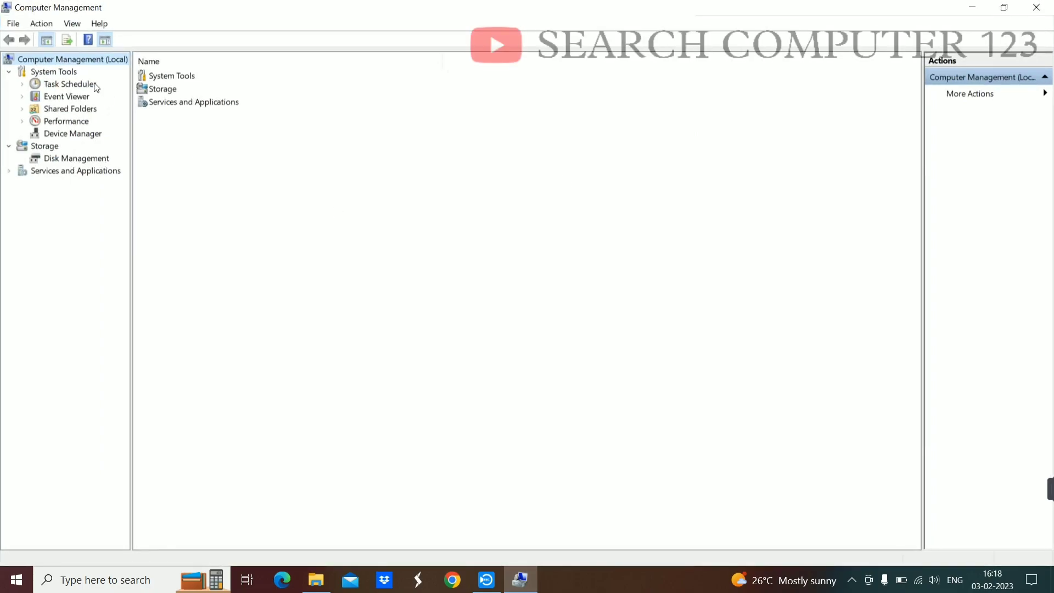
click(80, 162)
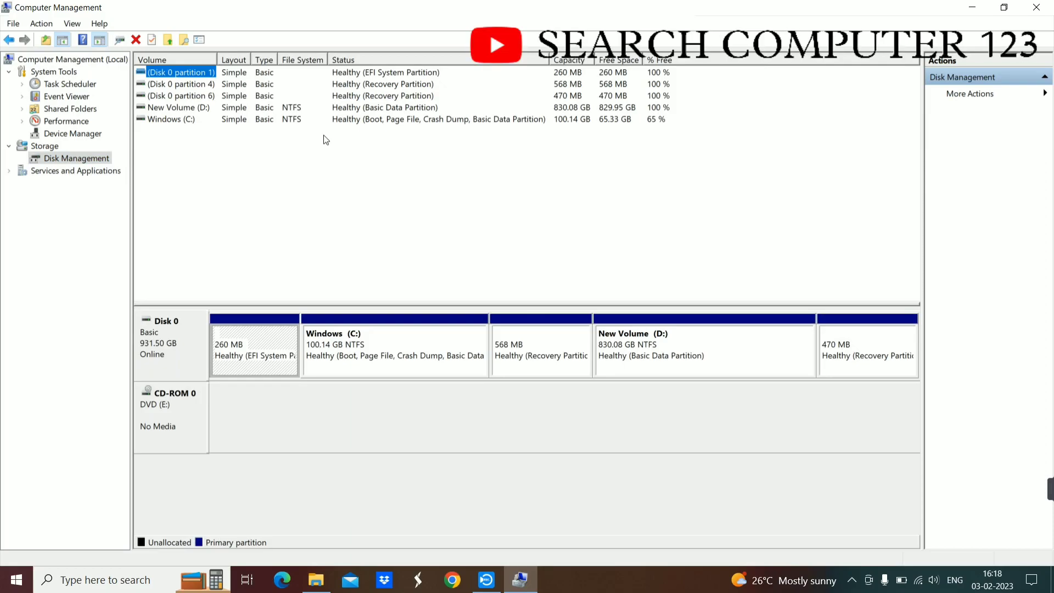
Step: Compare the C: and D: partitions on Disk 0 with the drives listed in This PC
click(390, 368)
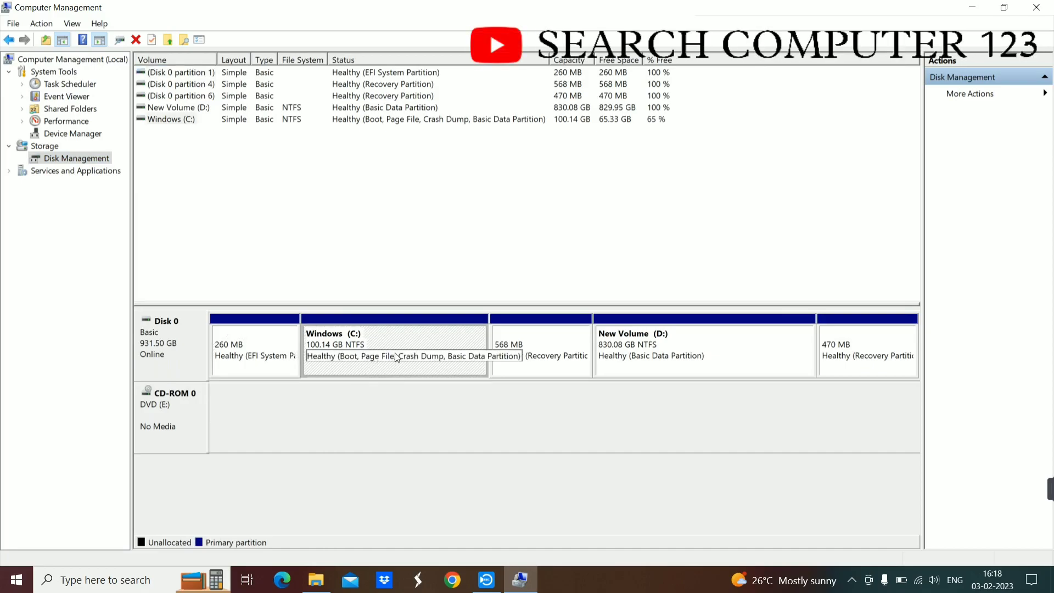
click(659, 354)
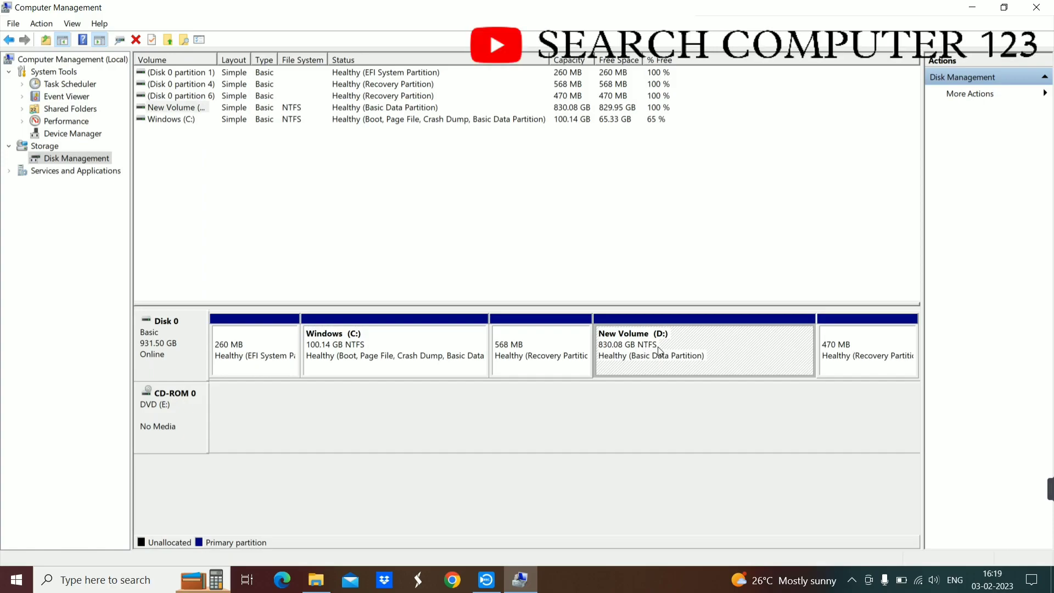
click(977, 10)
click(413, 263)
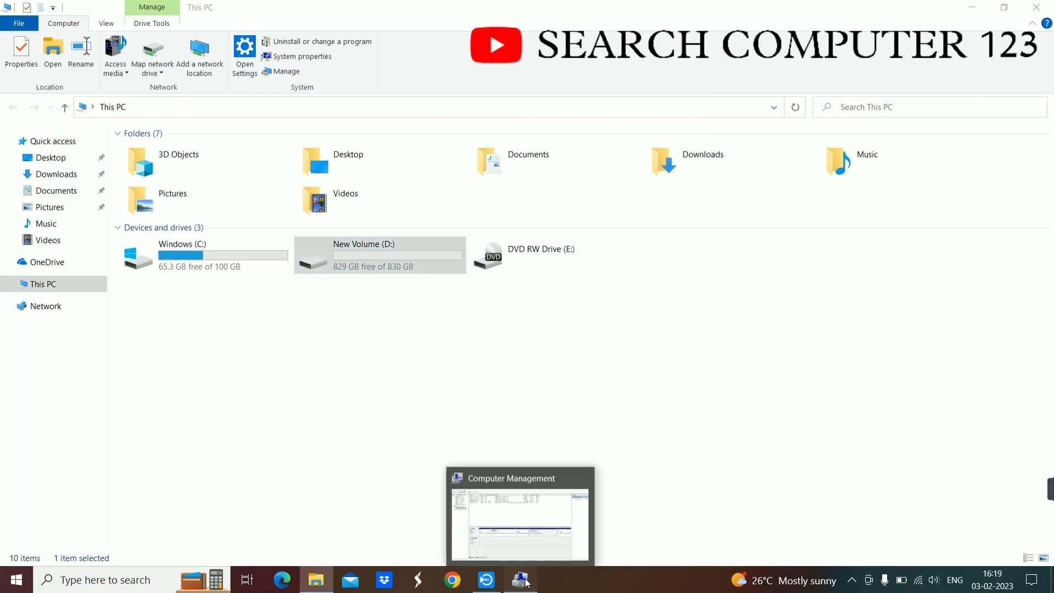
click(519, 513)
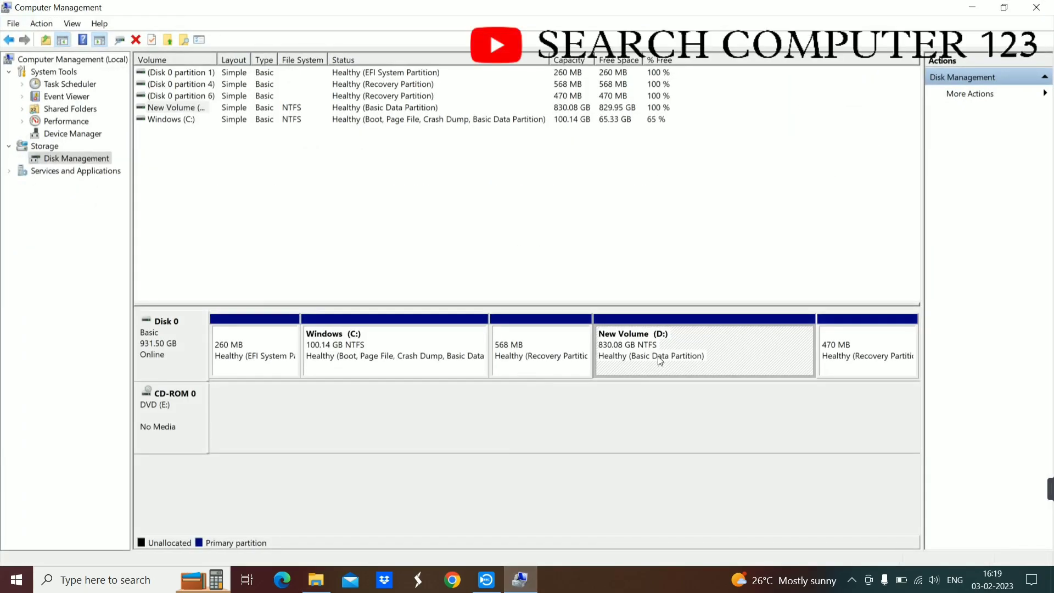
click(404, 354)
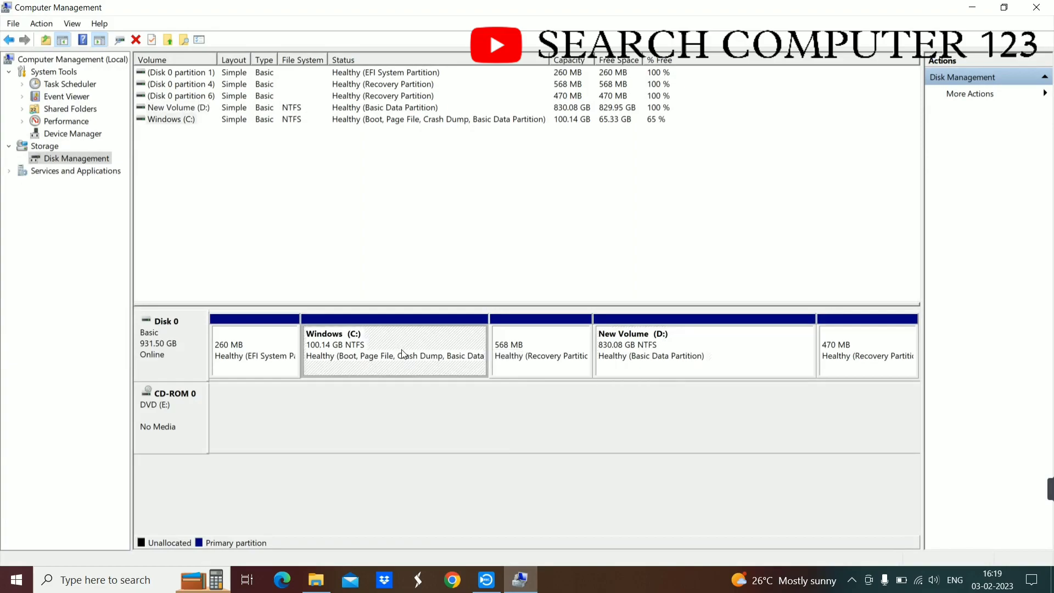
Step: Shrink the New Volume (D:) partition by 446877 MB
click(703, 356)
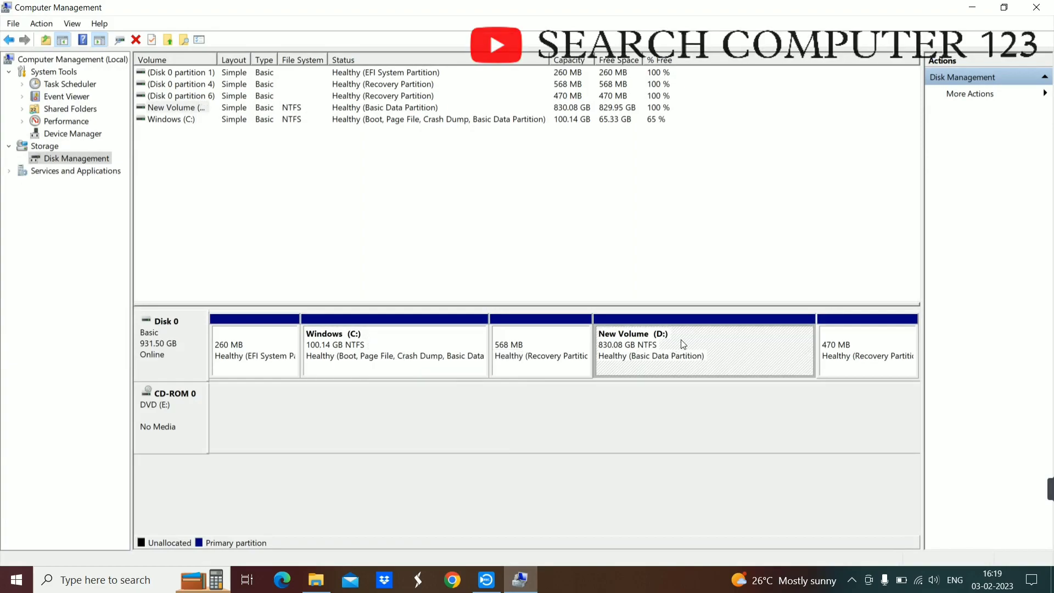
right_click(681, 339)
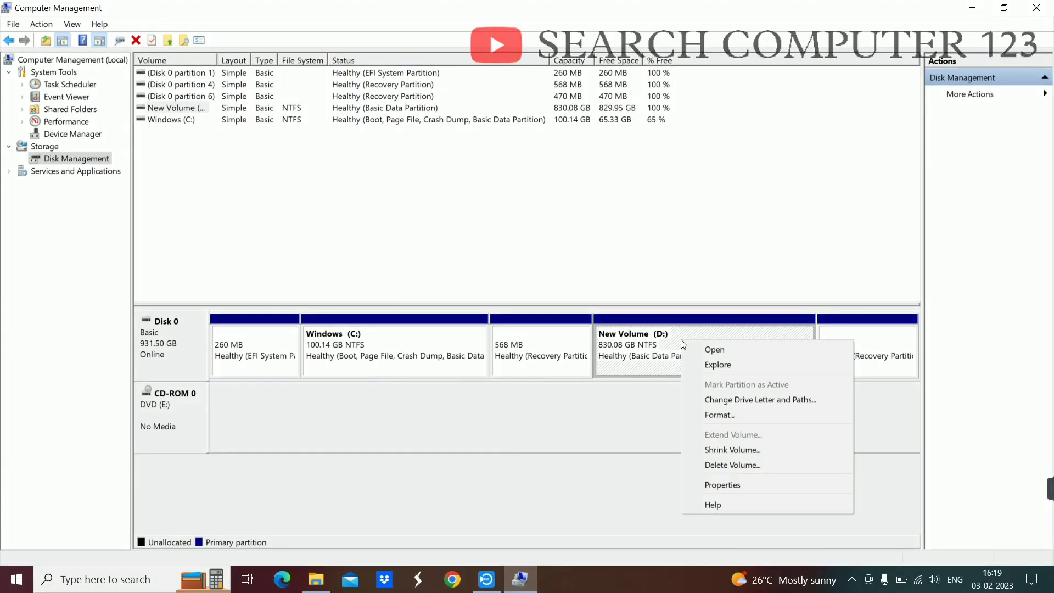
click(713, 453)
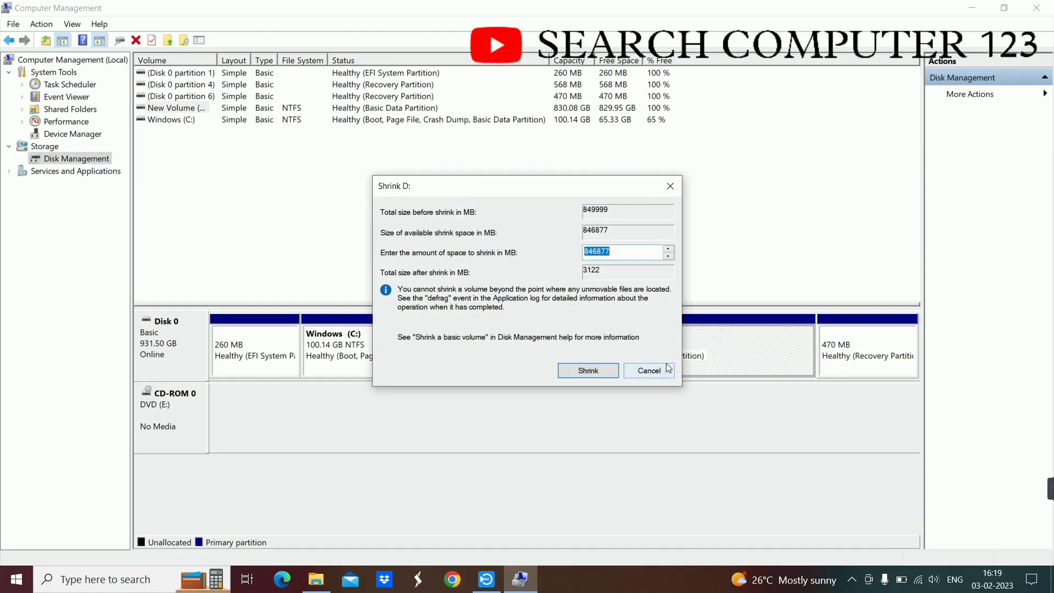
click(590, 251)
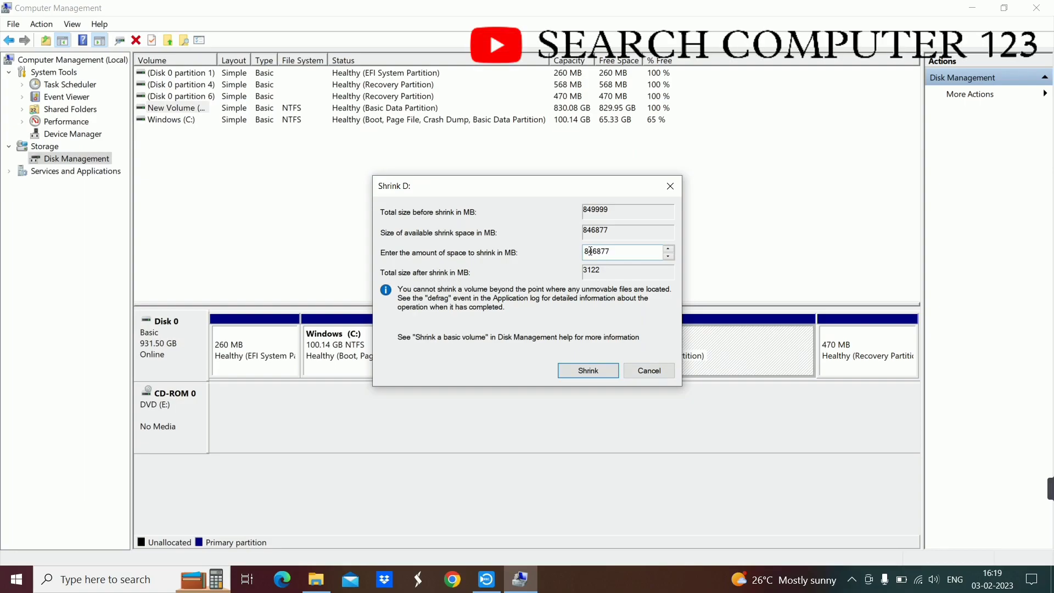
key(BackSpace)
click(588, 373)
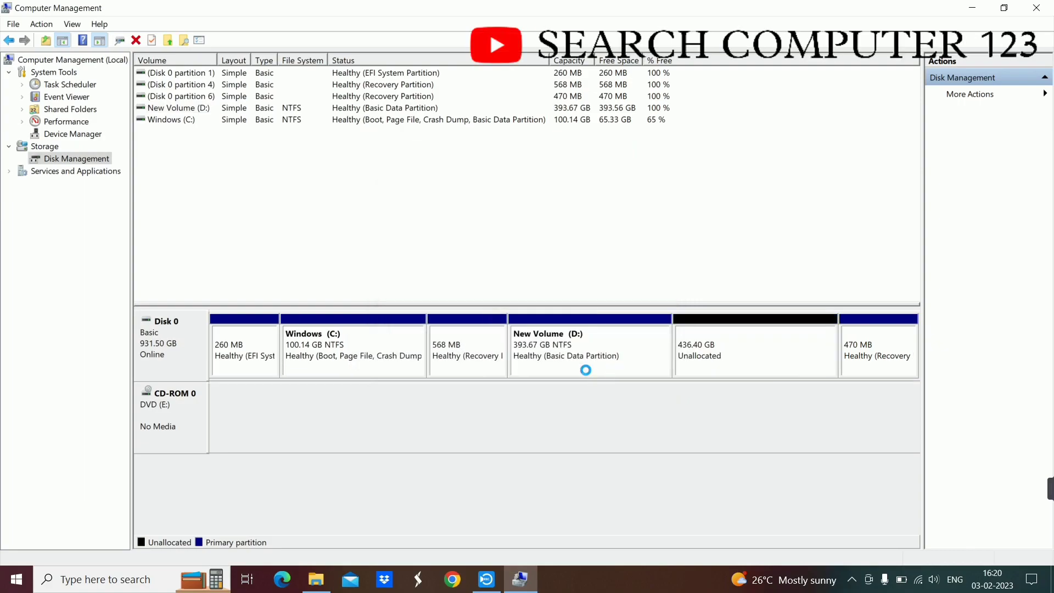
Step: Examine the shrunken D: partition and the unallocated space, check the drives in This PC, and return to Disk Management
click(576, 357)
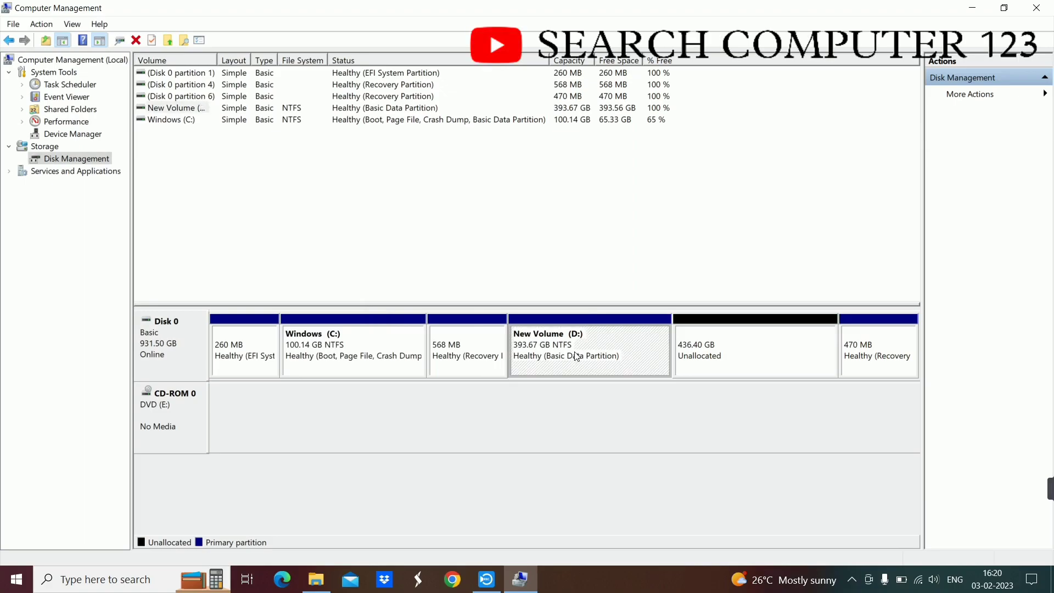
click(715, 360)
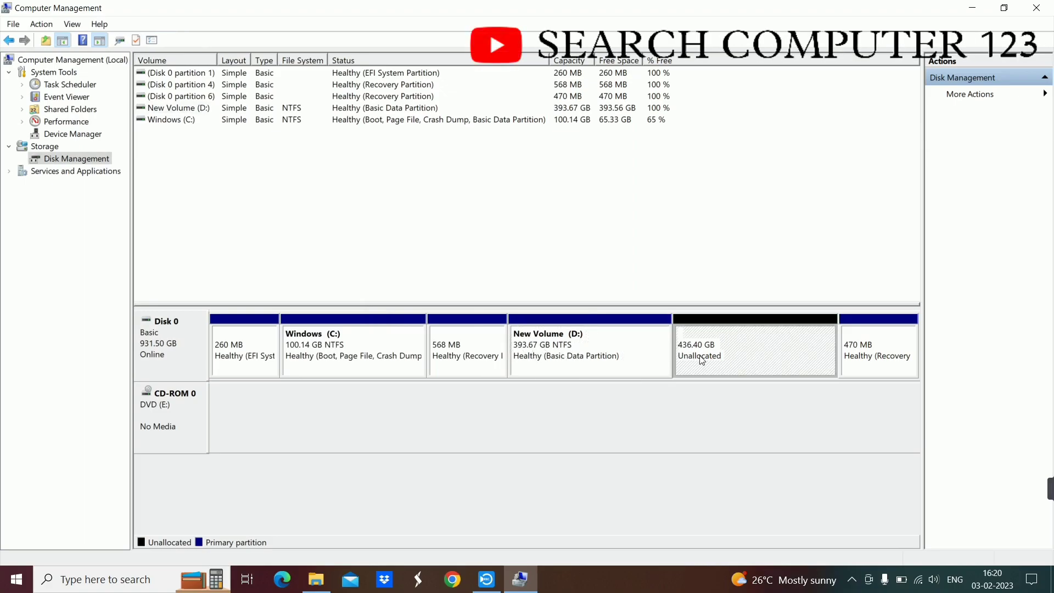
click(973, 6)
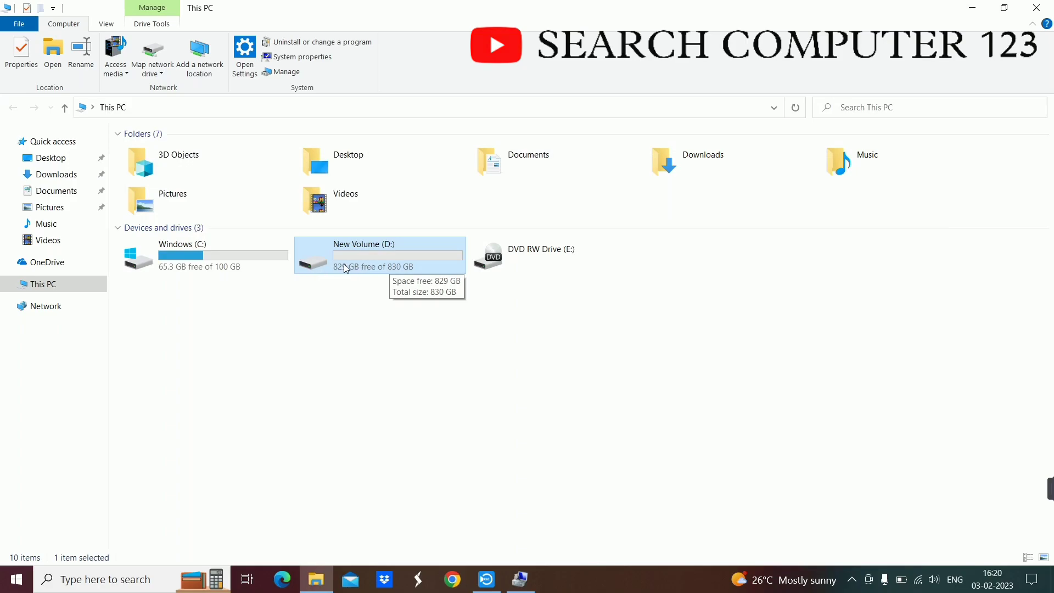
click(522, 581)
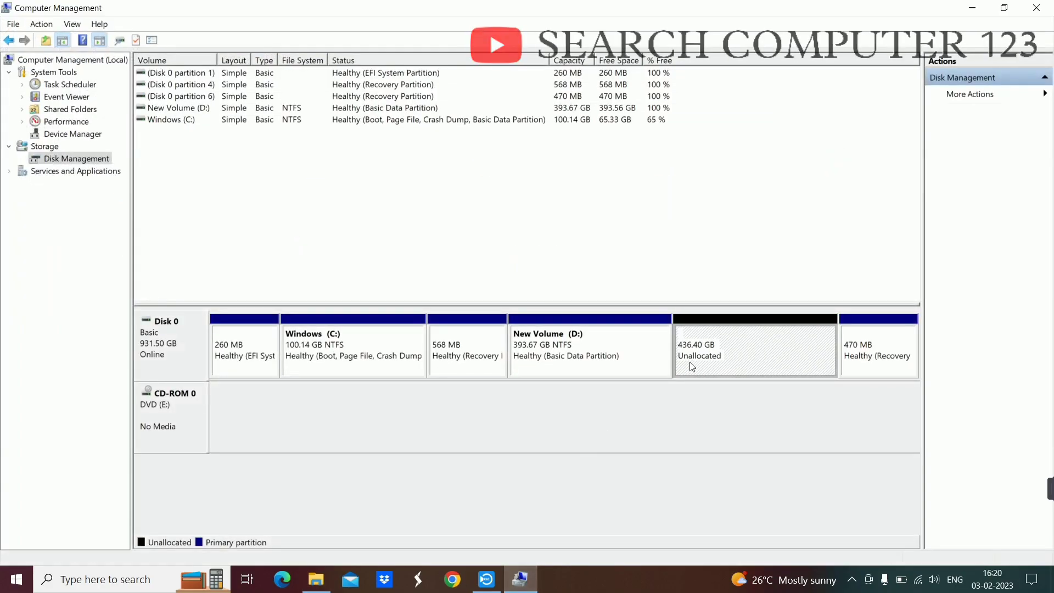
Step: Create a 446877 MB simple volume in the unallocated space with drive letter F, quick-formatted as NTFS, default allocation unit size, labelled New Volume
right_click(738, 342)
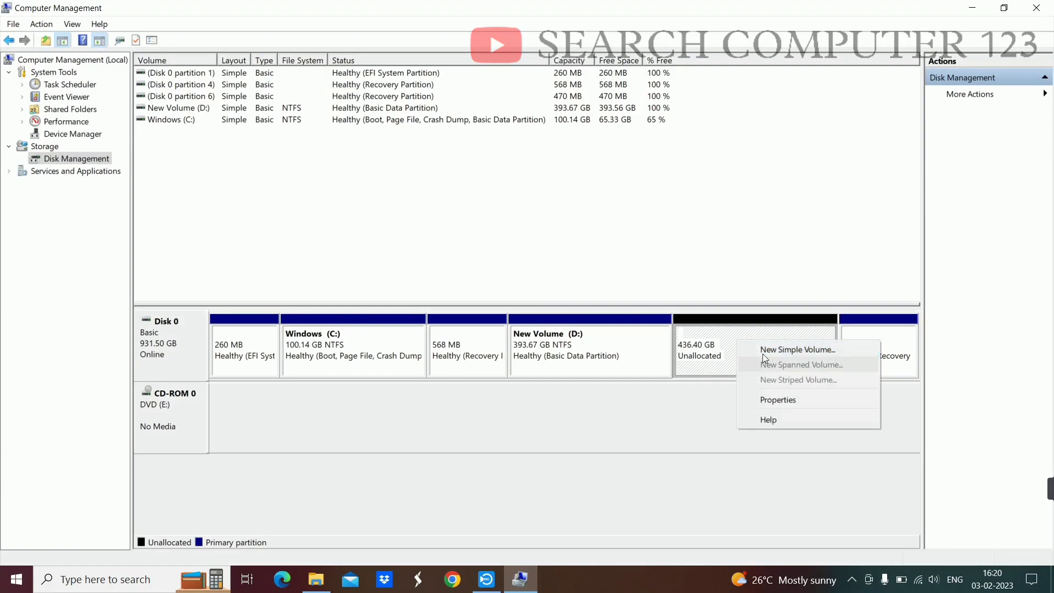
click(818, 351)
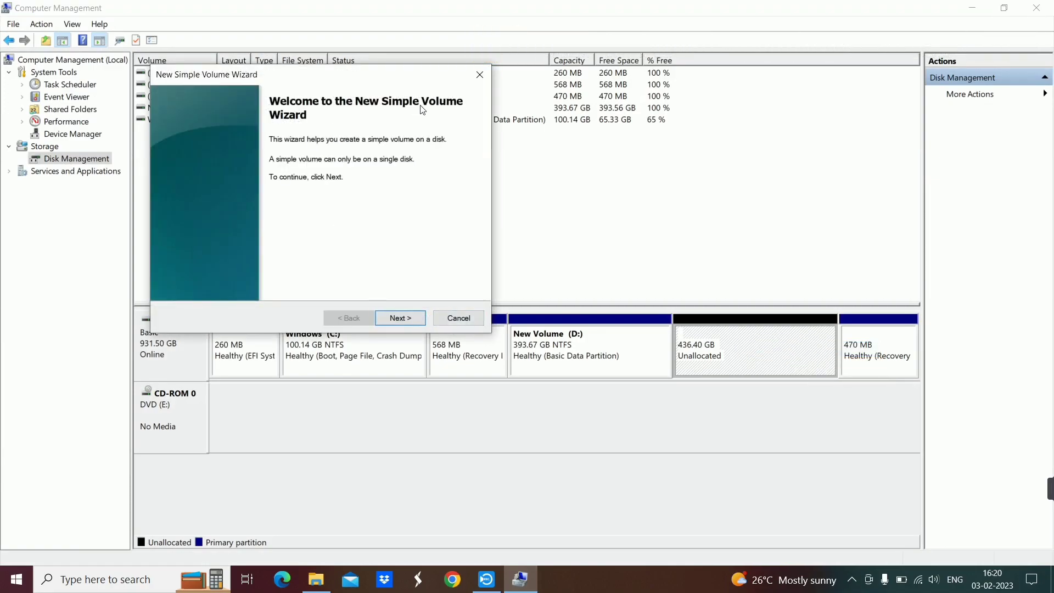
click(399, 319)
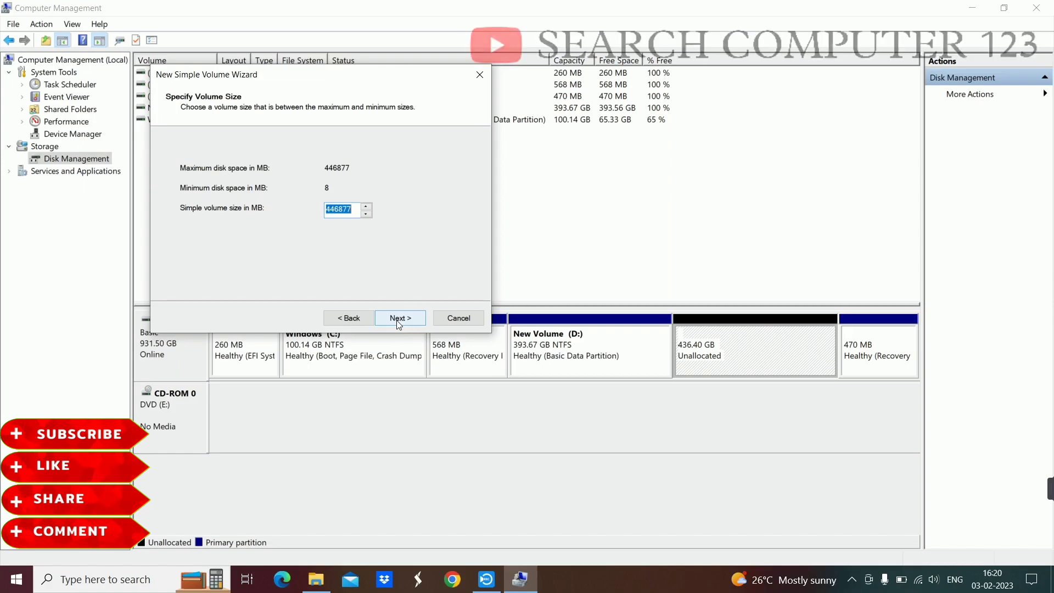
click(400, 320)
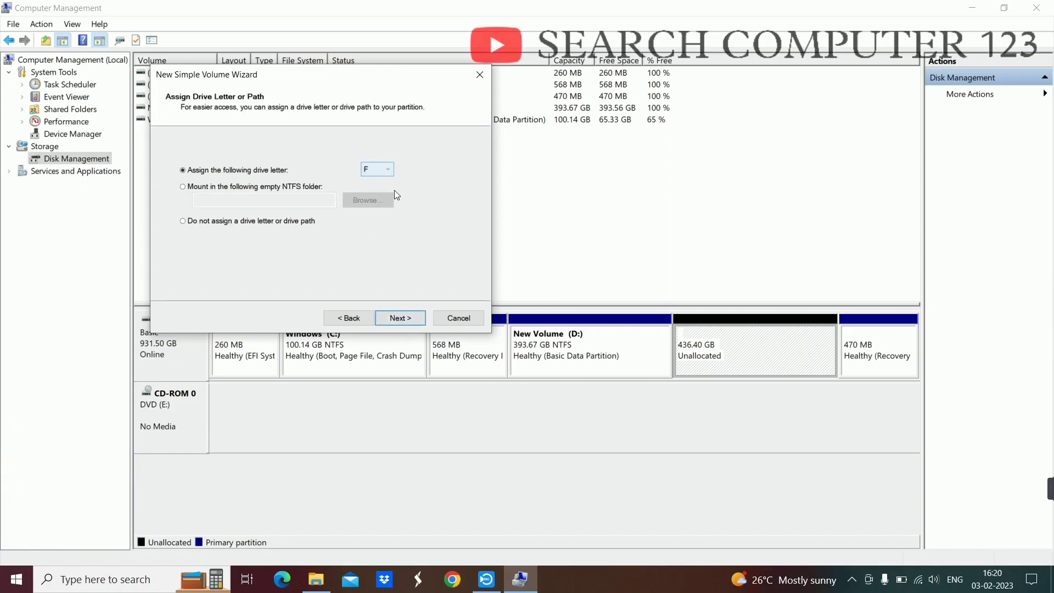
click(401, 320)
click(406, 324)
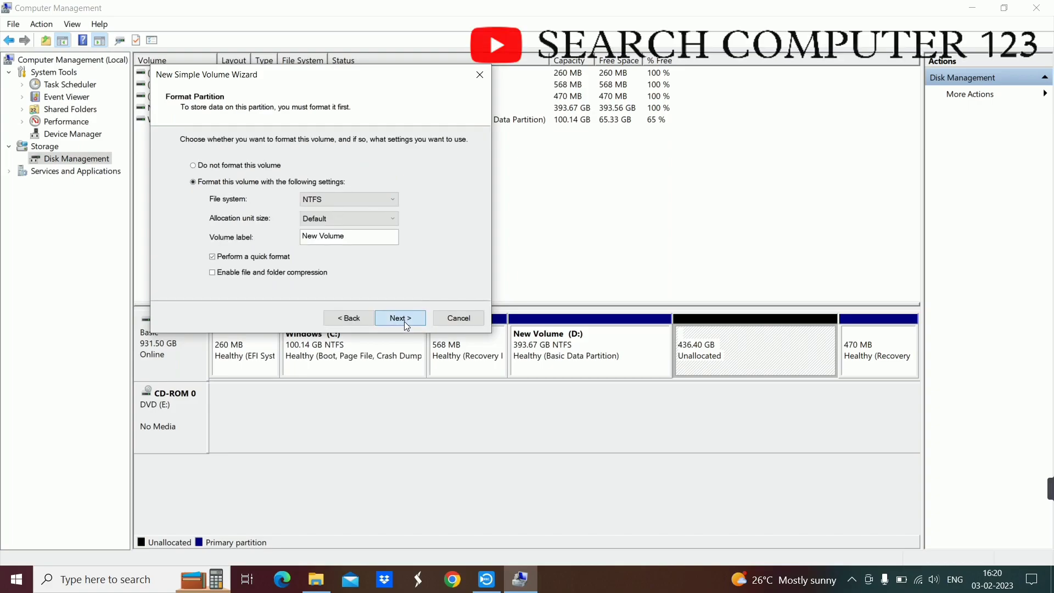
click(401, 318)
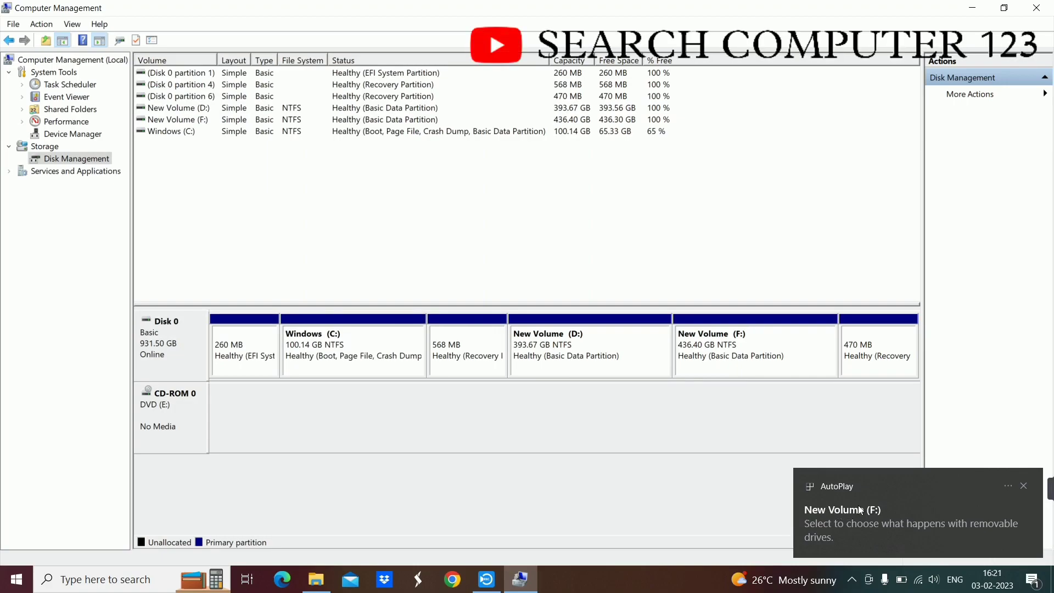
Step: Check the D: partition in Disk Management and return to This PC to view the drives
click(571, 358)
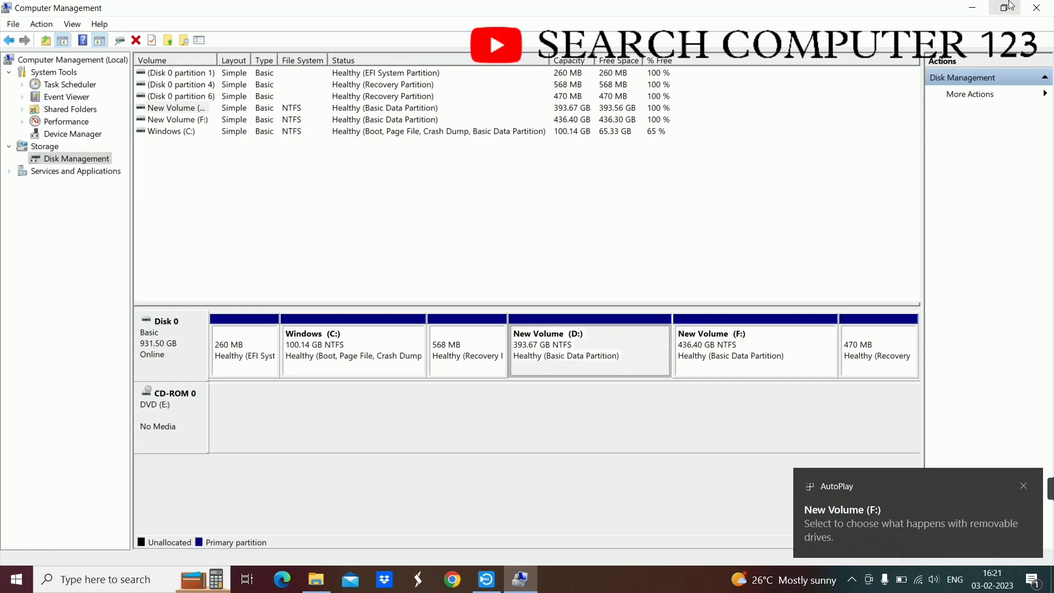
click(973, 7)
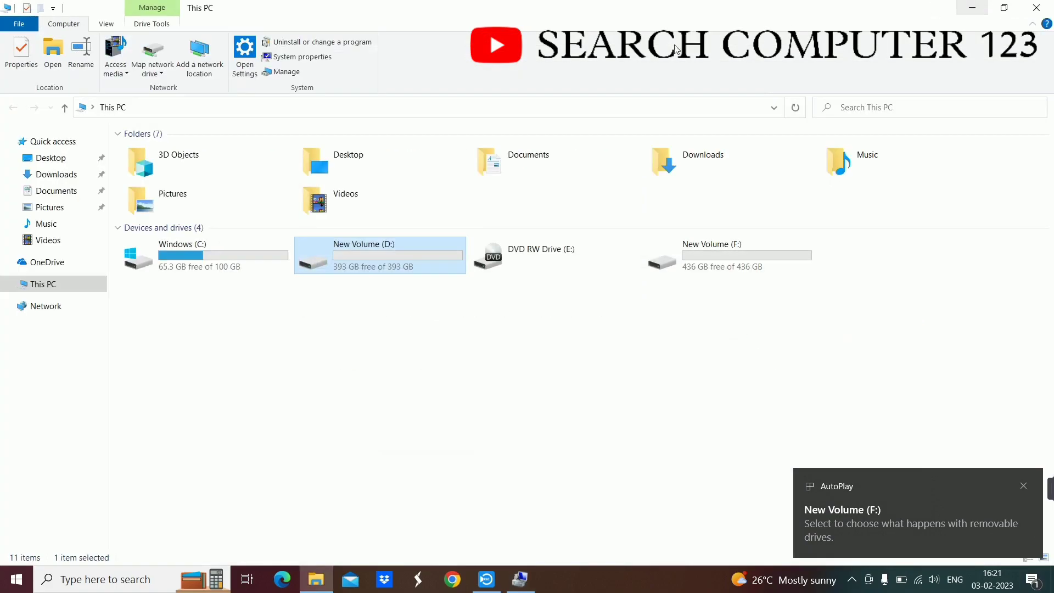
Step: Refresh This PC, inspect the D: drive and the contents of the new F: volume, and close the window
right_click(464, 395)
click(501, 449)
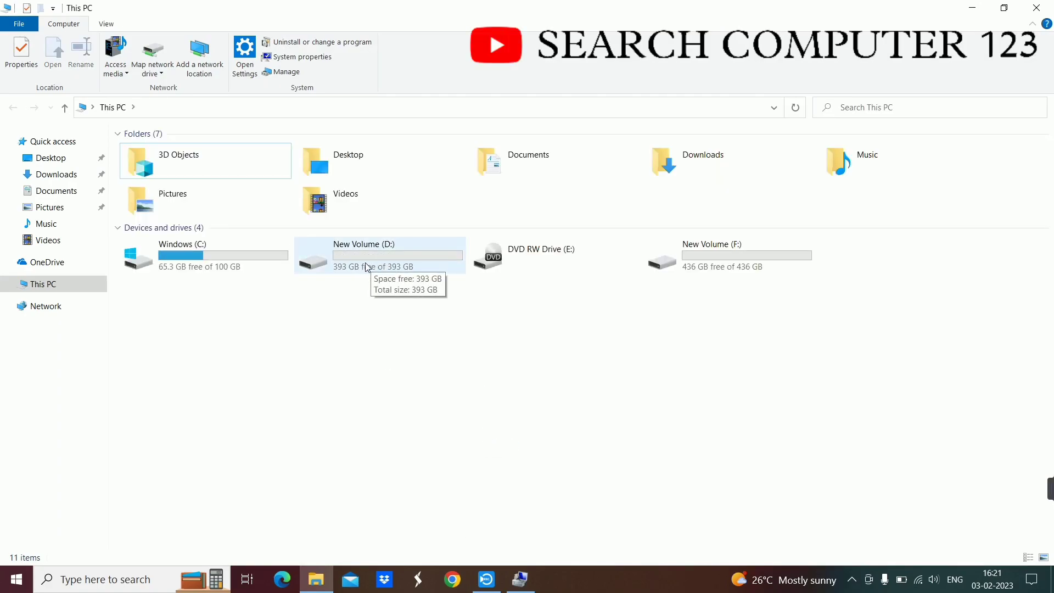
click(405, 268)
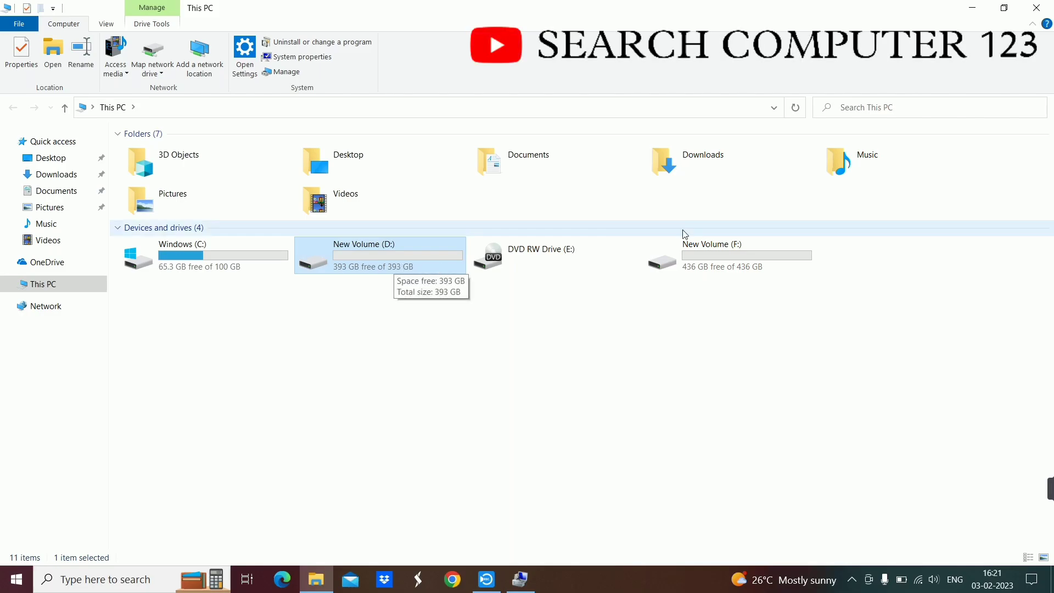
double_click(711, 257)
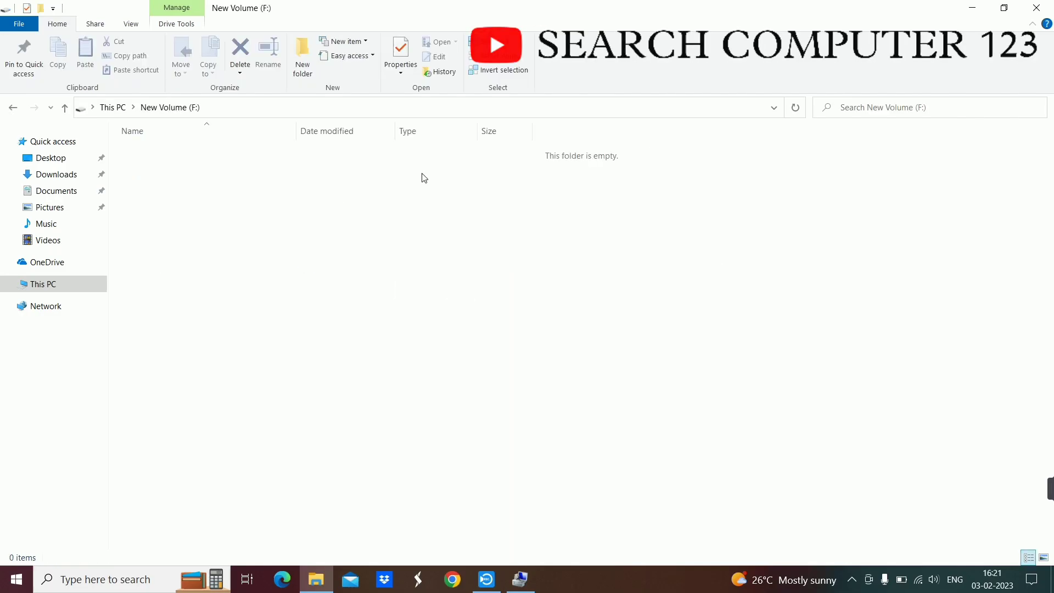
click(13, 106)
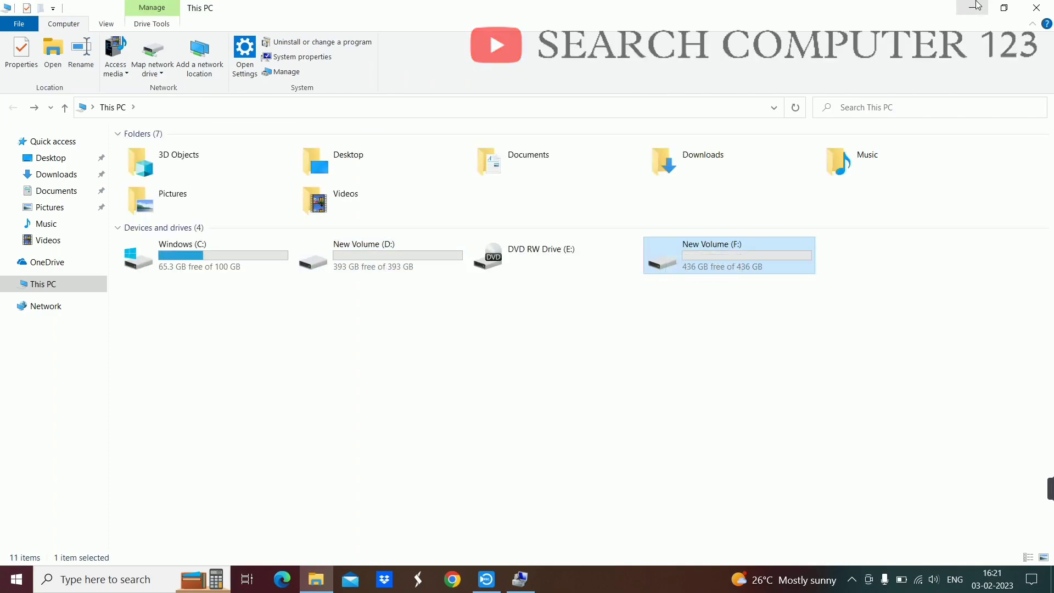
click(1046, 5)
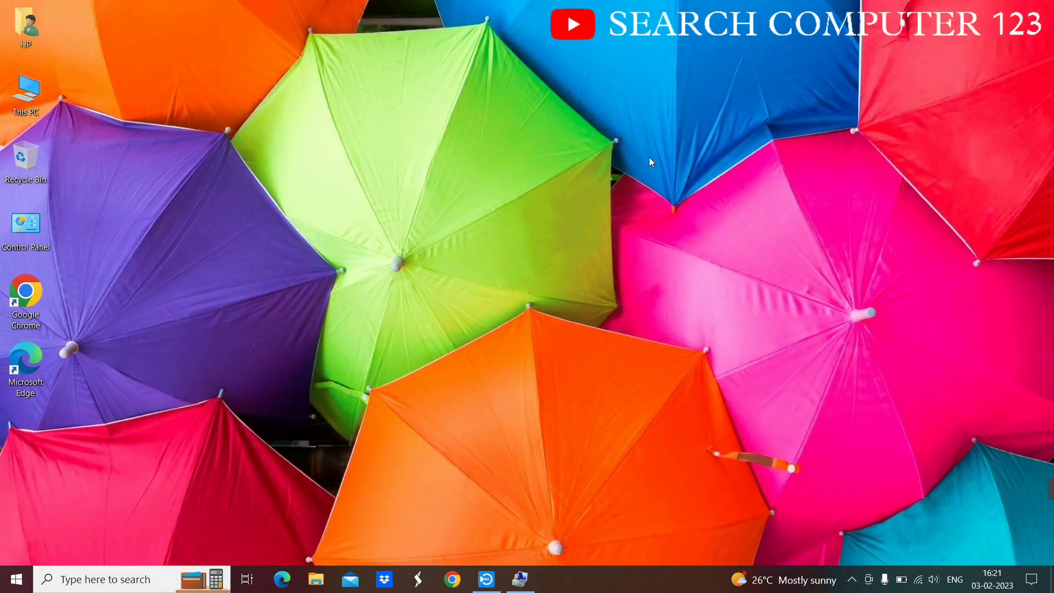
right_click(468, 118)
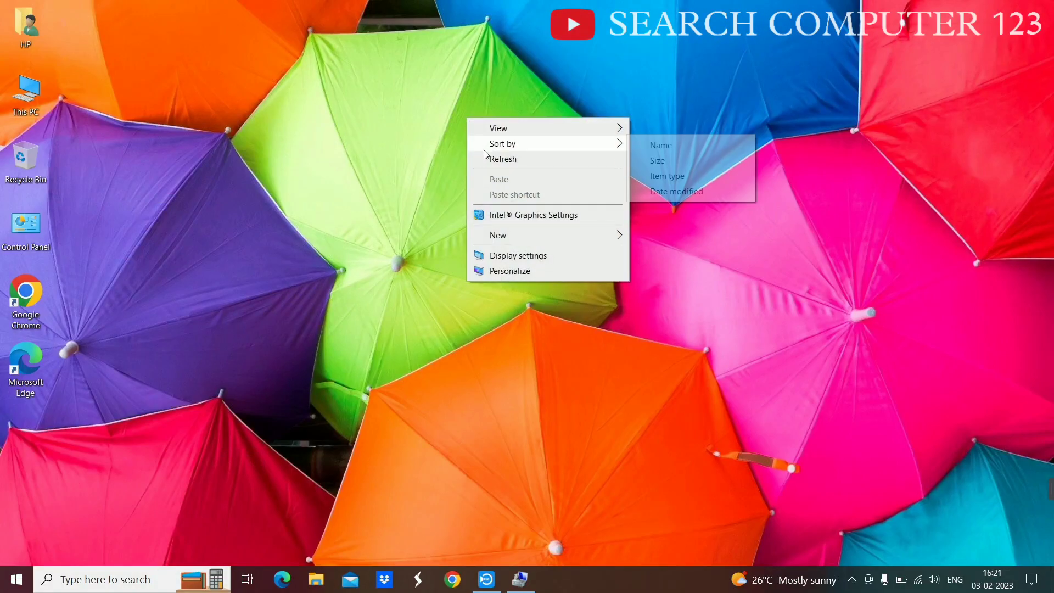
click(488, 165)
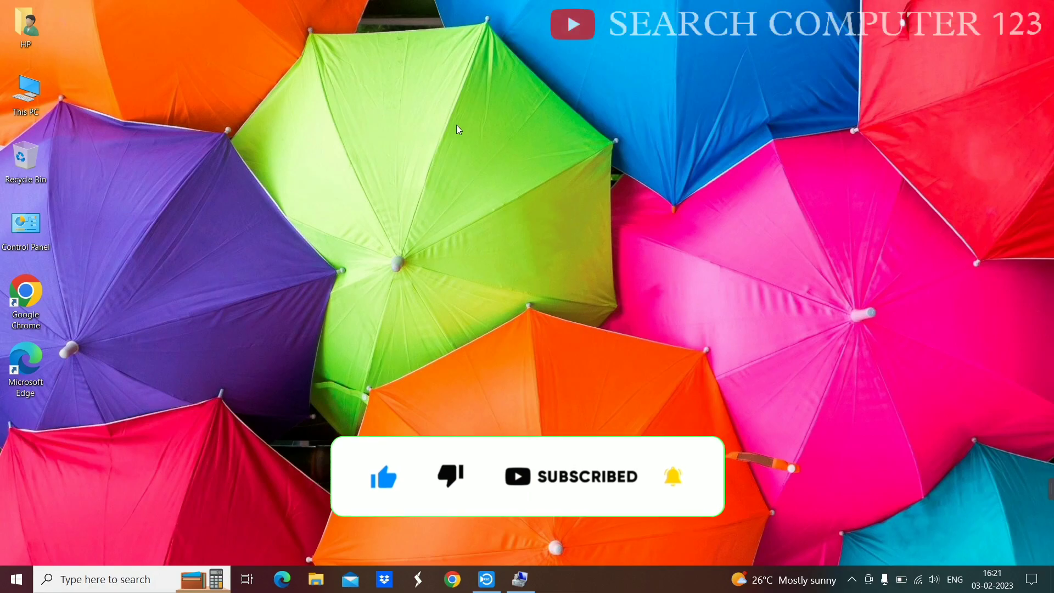
right_click(457, 125)
click(485, 166)
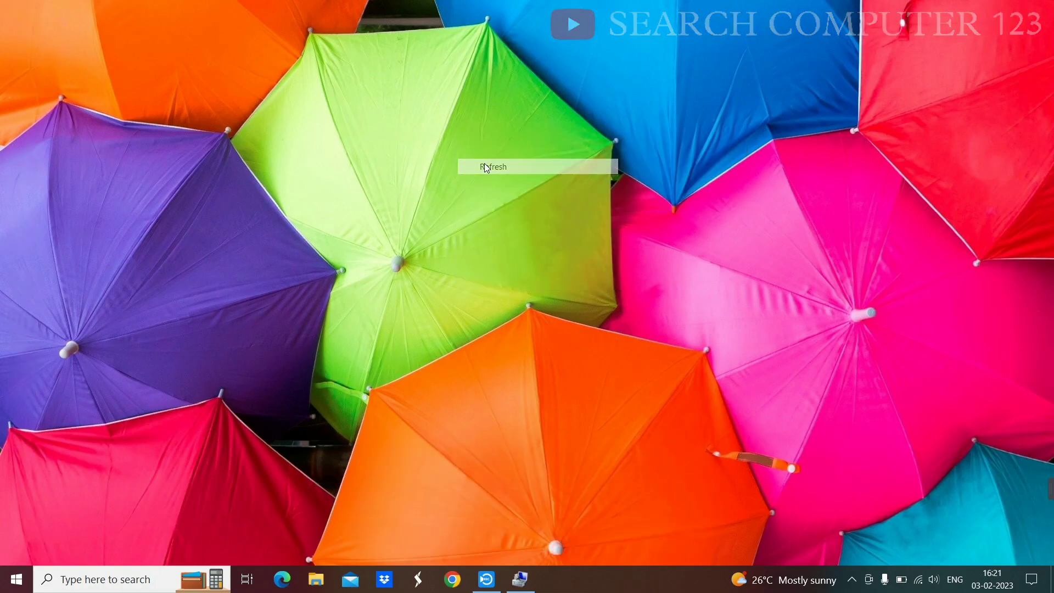